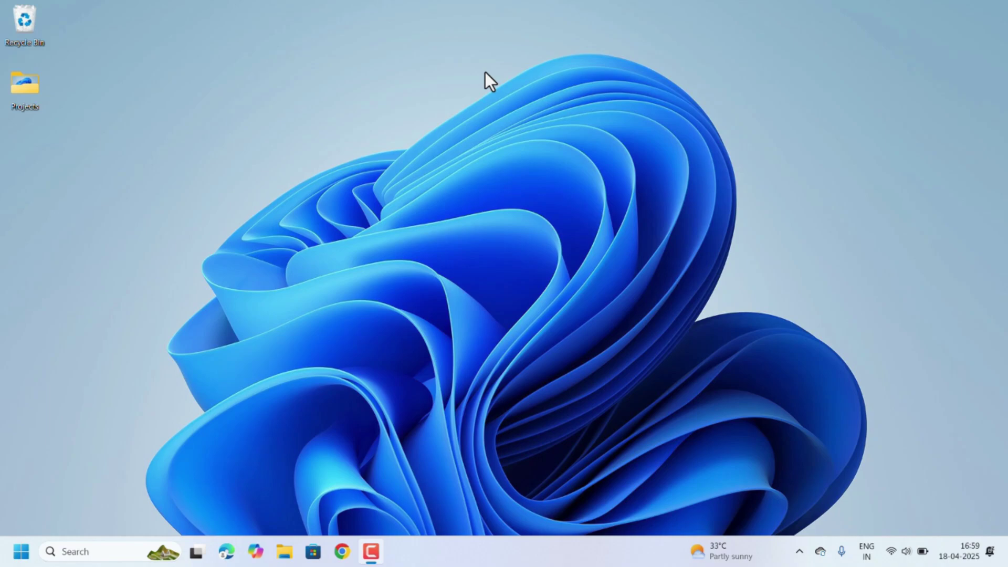
- Check Chrome's memory in Task Manager, load google.com in a second tab, then recheck and close Task Manager
left_click(338, 548)
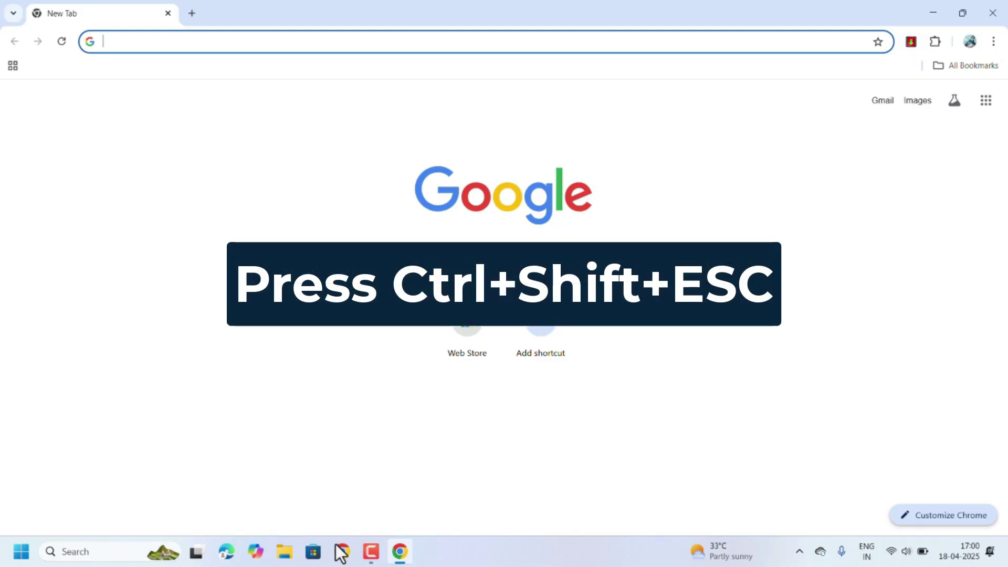
key("ctrl+shift+Escape")
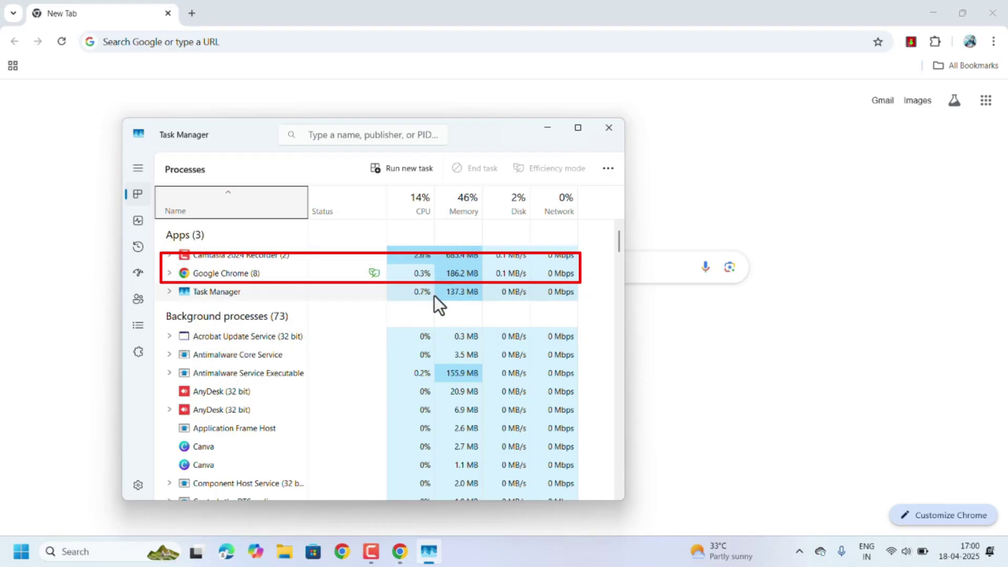
left_click(192, 12)
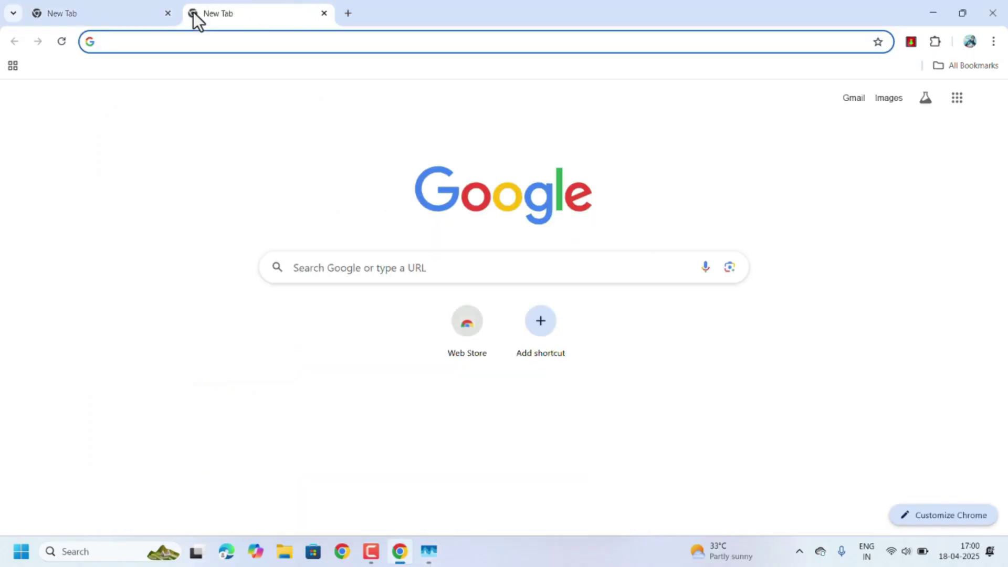
type("goog")
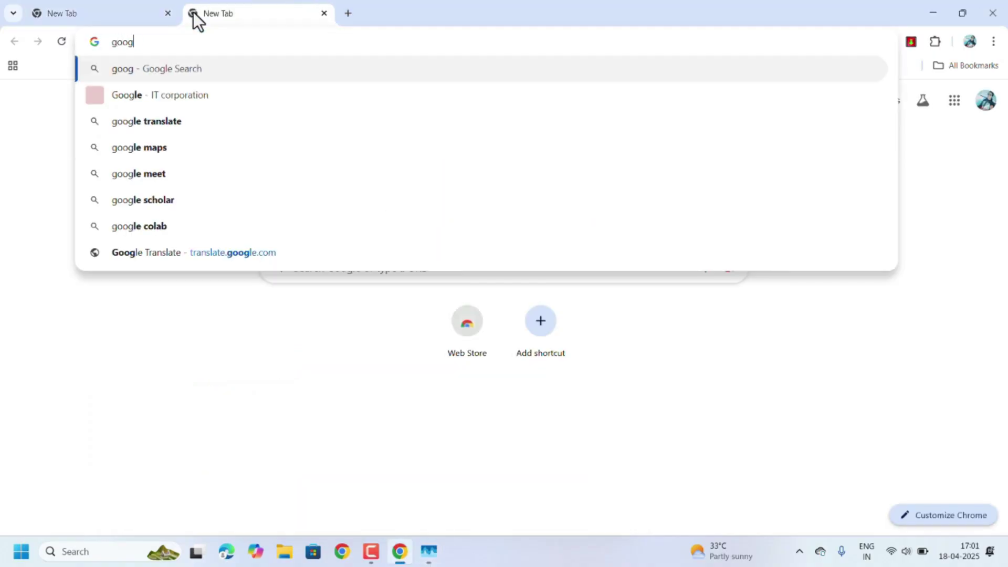
type("le.com")
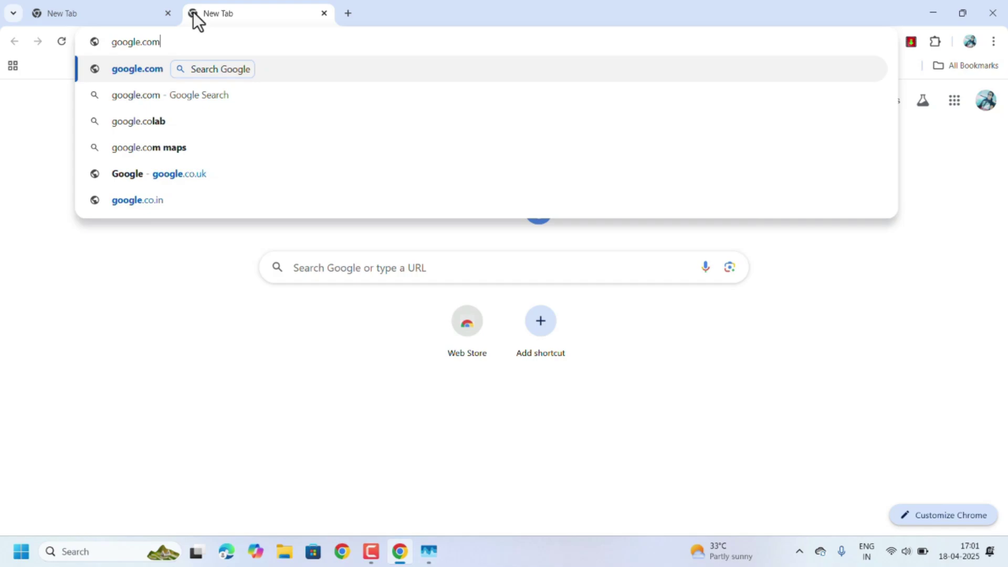
key("Return")
left_click(426, 554)
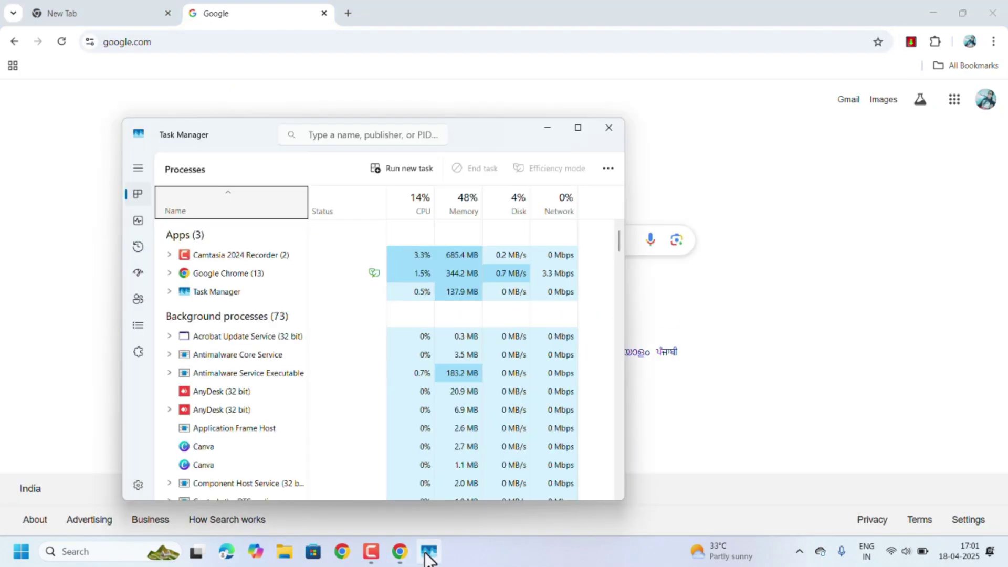
left_click(613, 136)
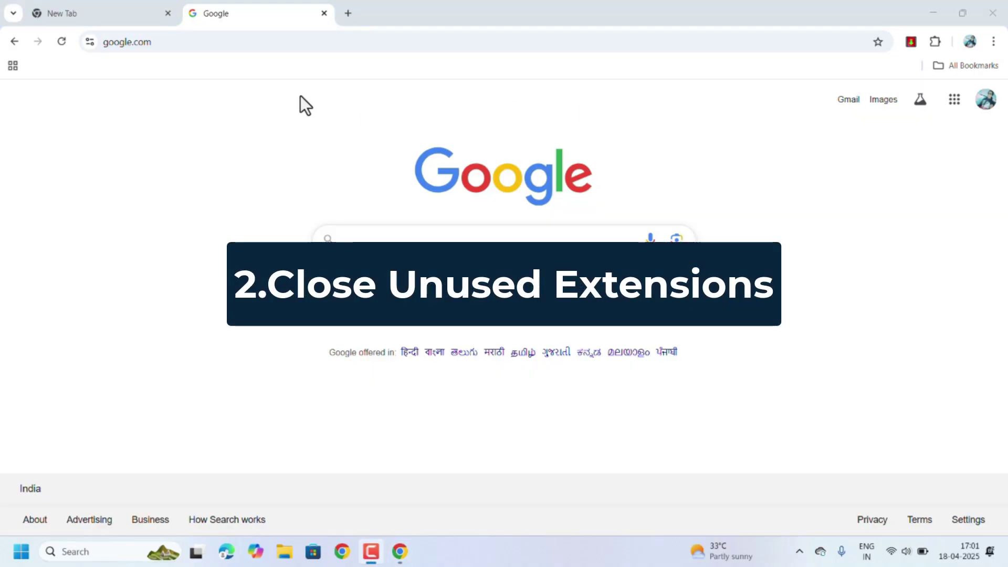
- Go to the chrome://extensions page from the address bar
left_click(178, 49)
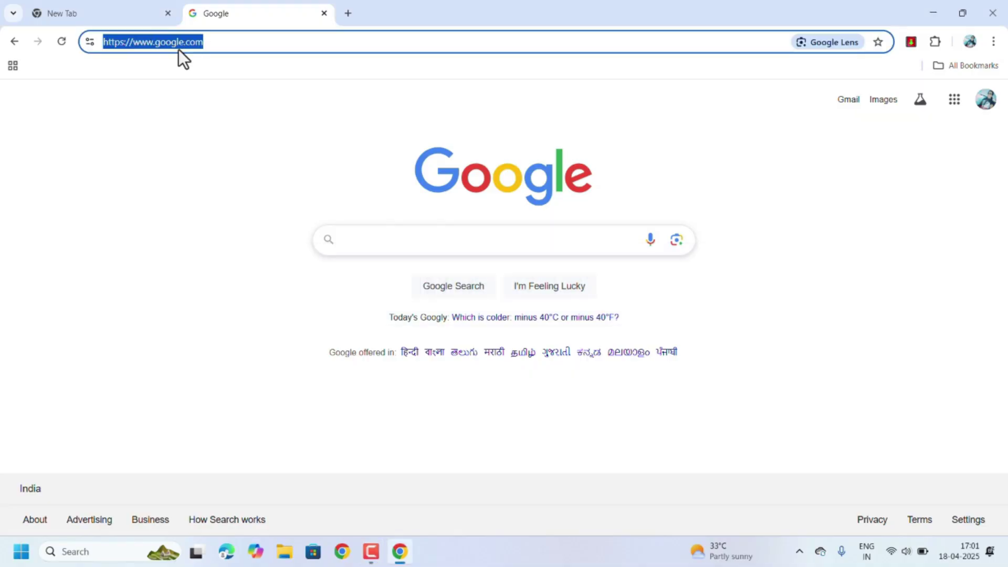
type("chrome:")
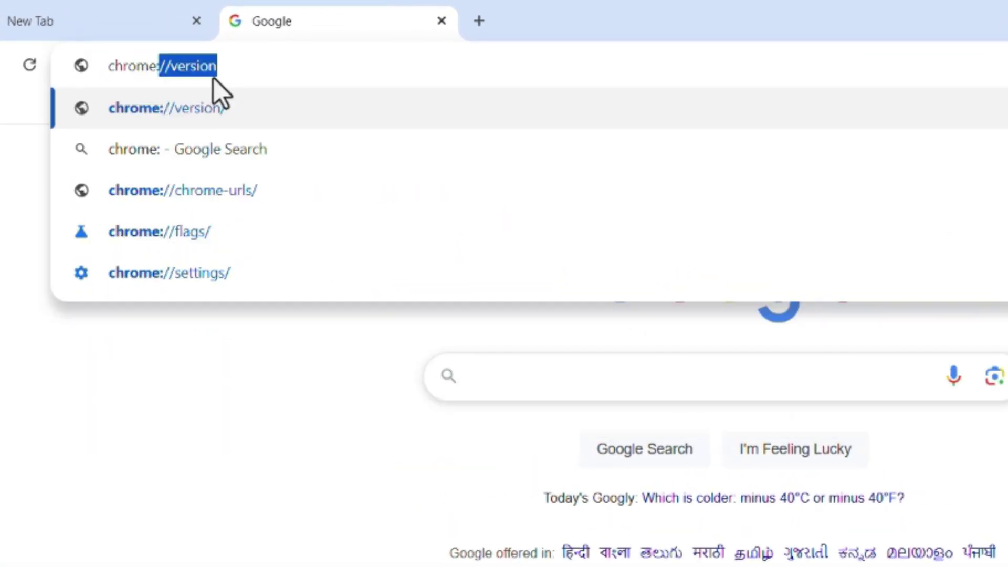
type("//exten")
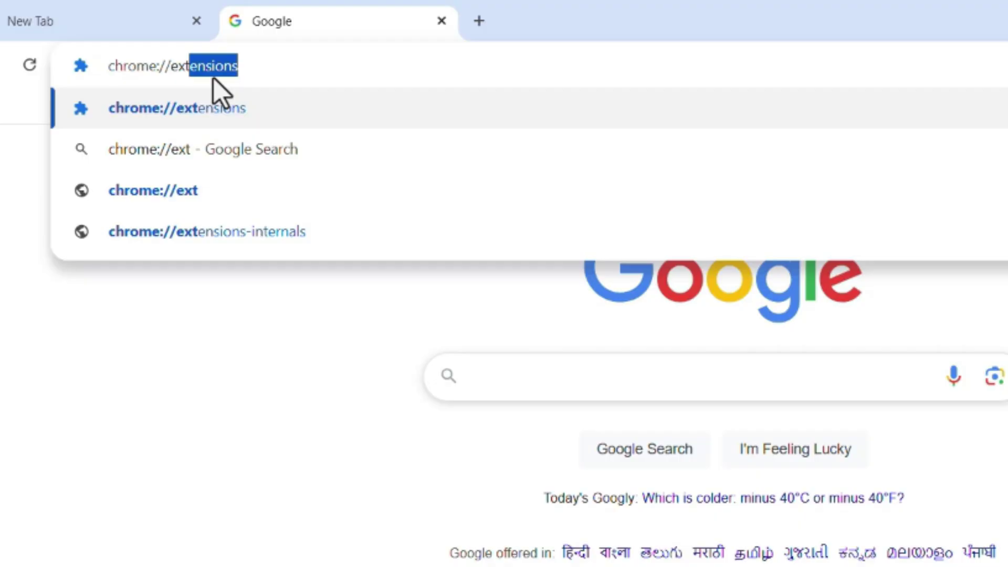
key("Down")
key("Up")
key("Return")
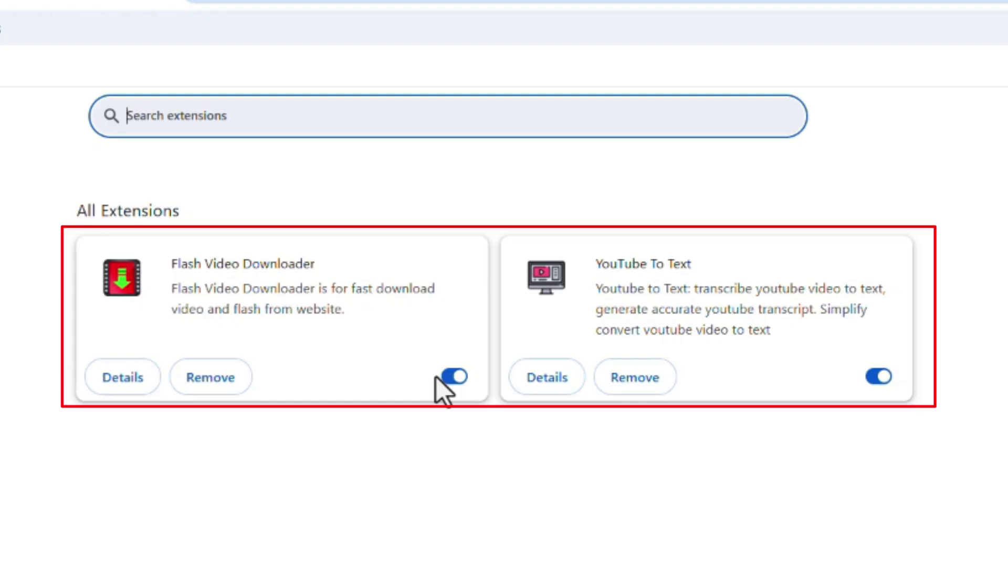
- Disable Flash Video Downloader and YouTube To Text, then close Chrome
left_click(455, 378)
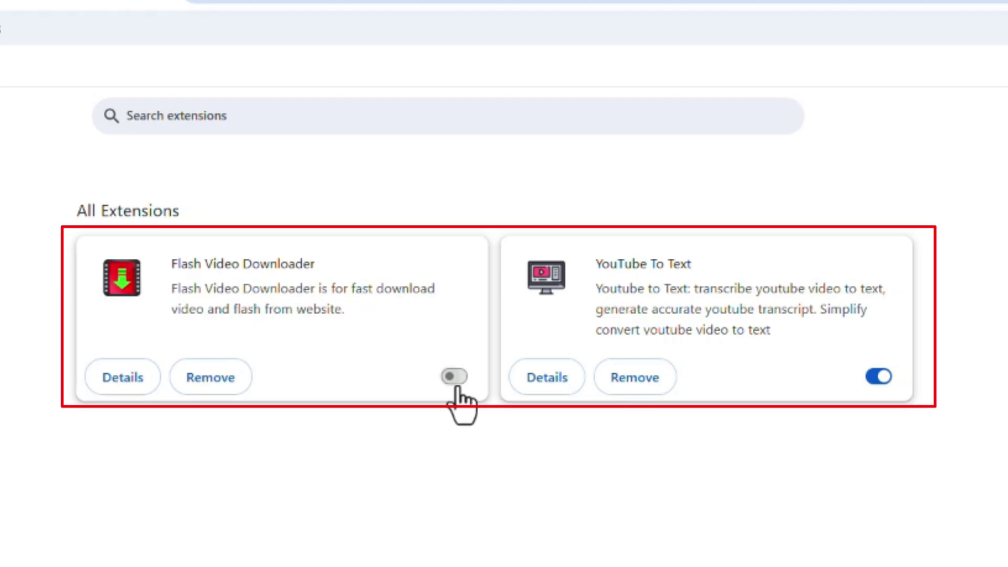
left_click(878, 377)
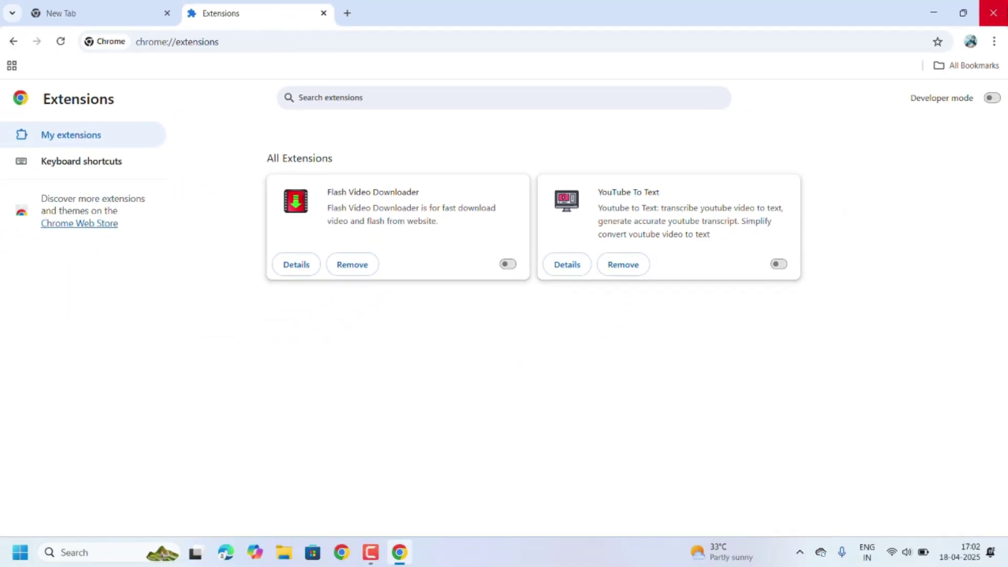
left_click(993, 13)
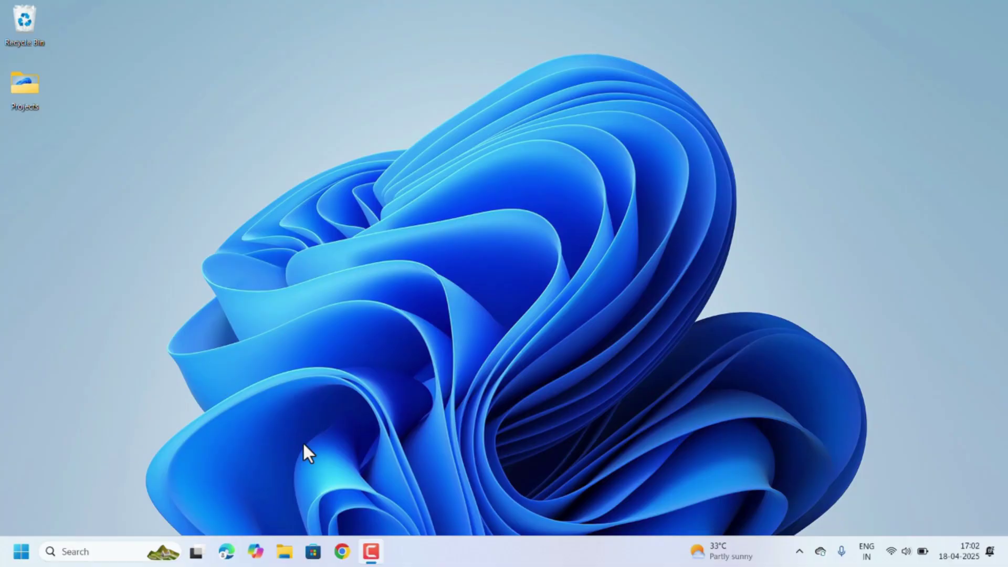
- Reopen Chrome and go to the Performance page in Settings
left_click(343, 548)
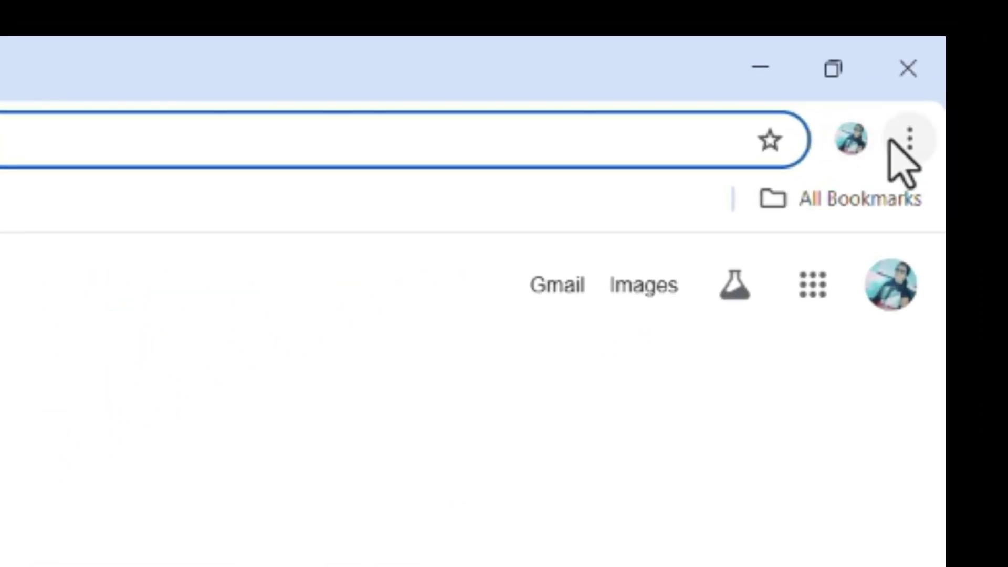
left_click(893, 139)
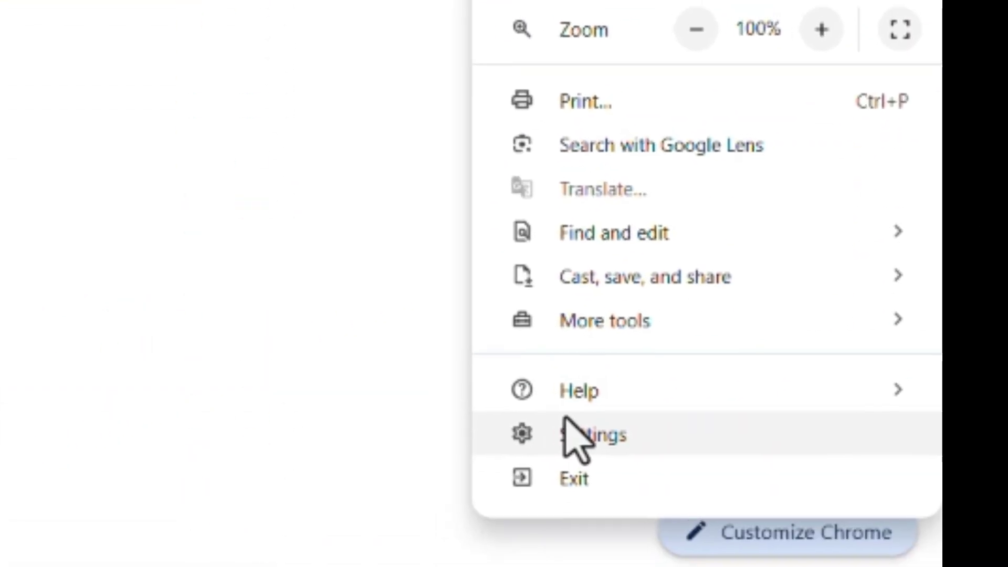
left_click(570, 438)
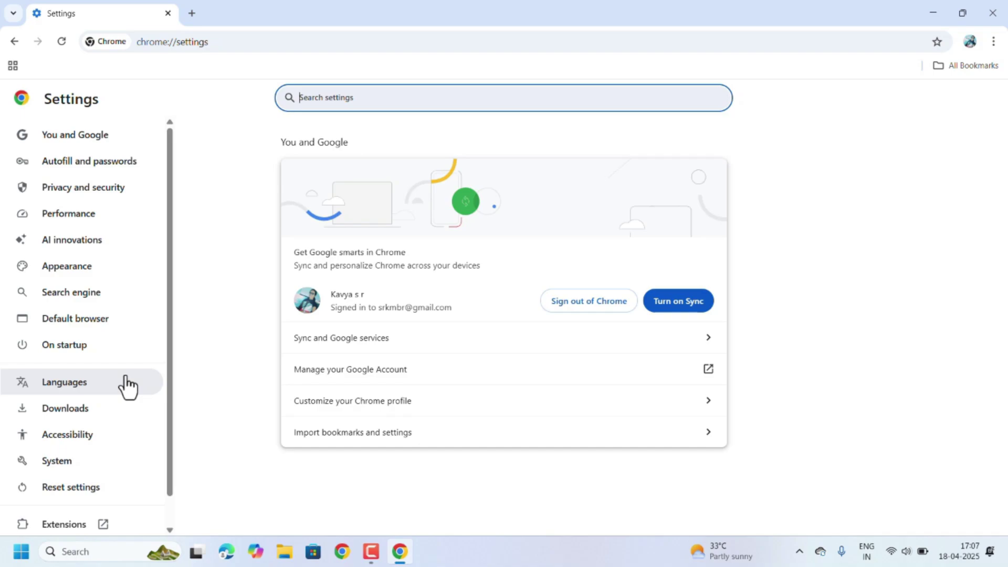
left_click(83, 220)
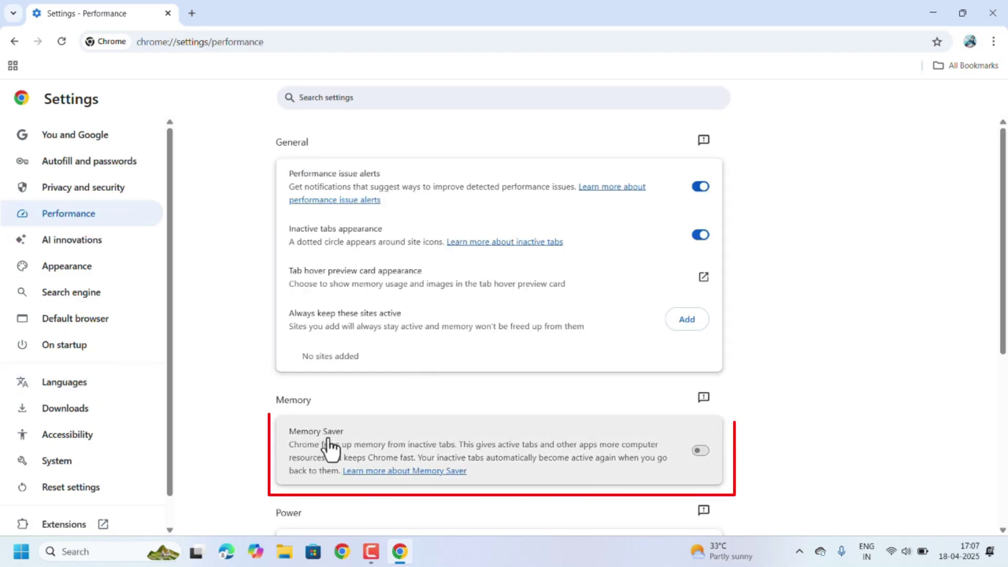
- Turn on Memory Saver at Balanced, close the window, and relaunch Chrome
left_click(701, 454)
scroll(407, 389, "down", 3)
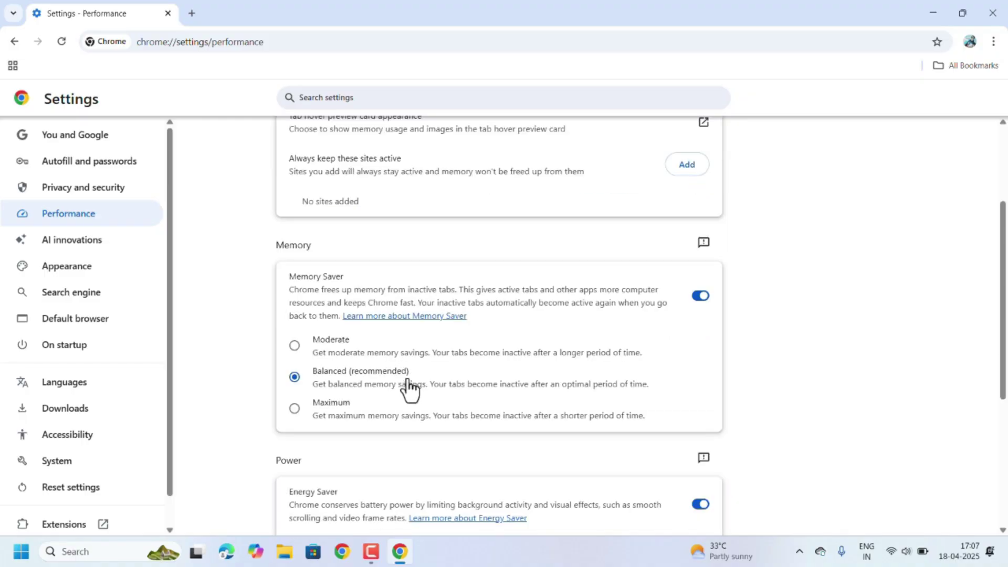
left_click(997, 12)
left_click(342, 551)
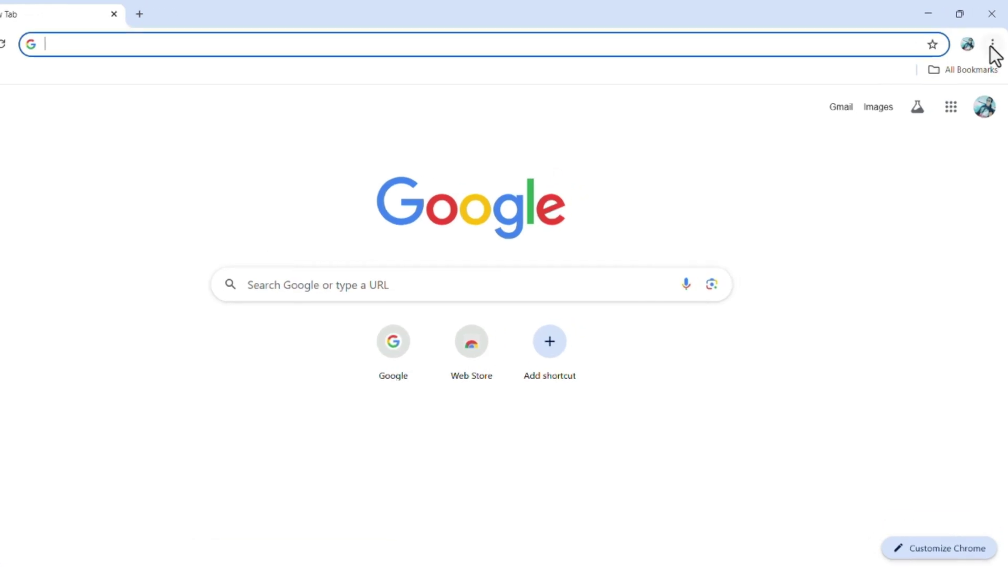
- Go from History to the Delete browsing data settings
left_click(992, 44)
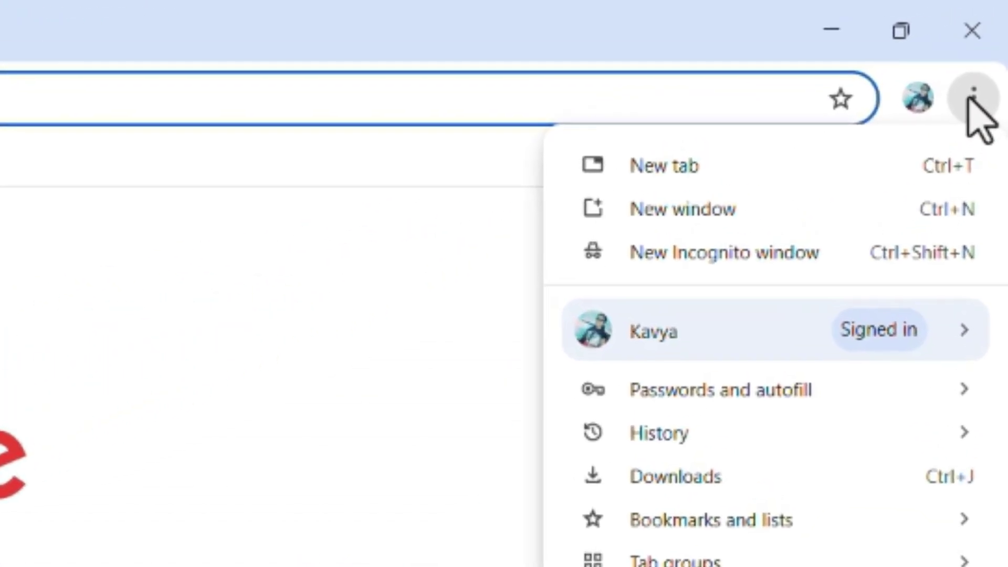
mouse_move(909, 201)
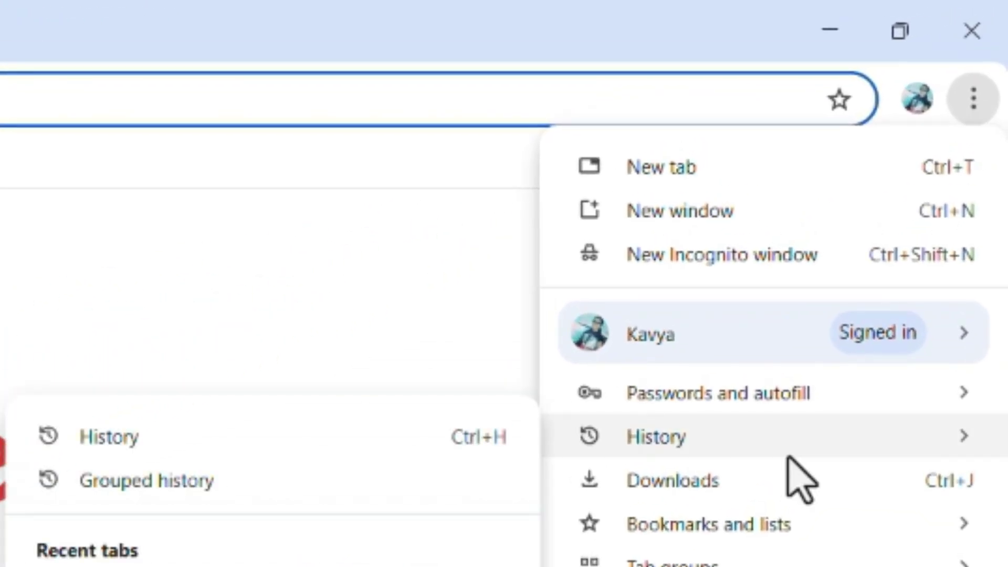
left_click(475, 436)
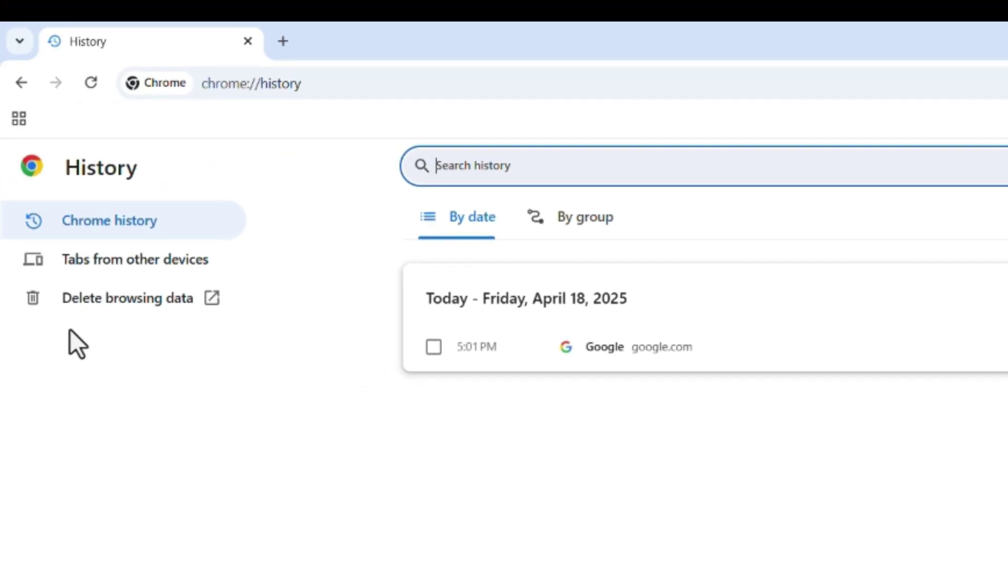
left_click(115, 296)
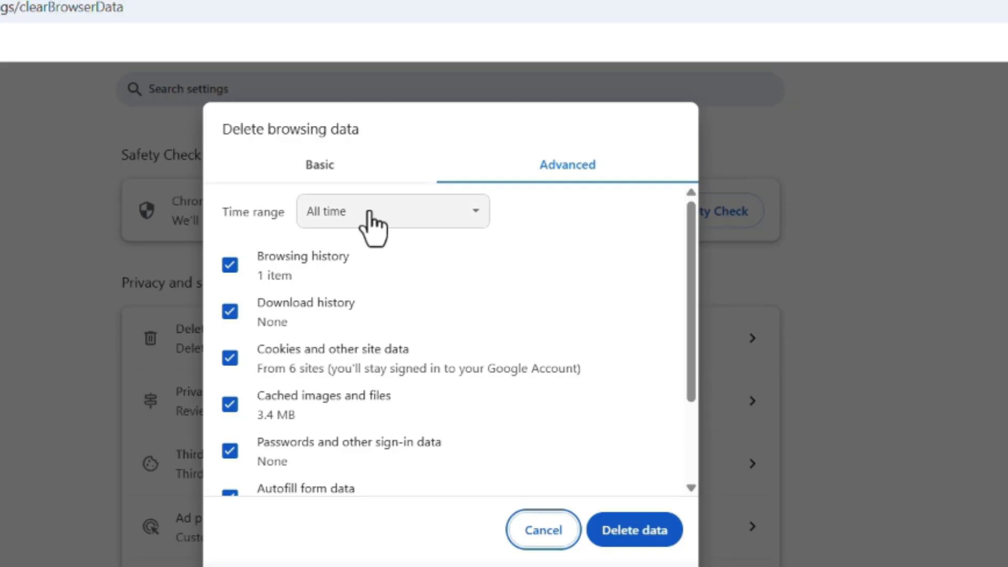
- Delete browsing data for All time, then close Chrome
left_click(370, 213)
left_click(371, 223)
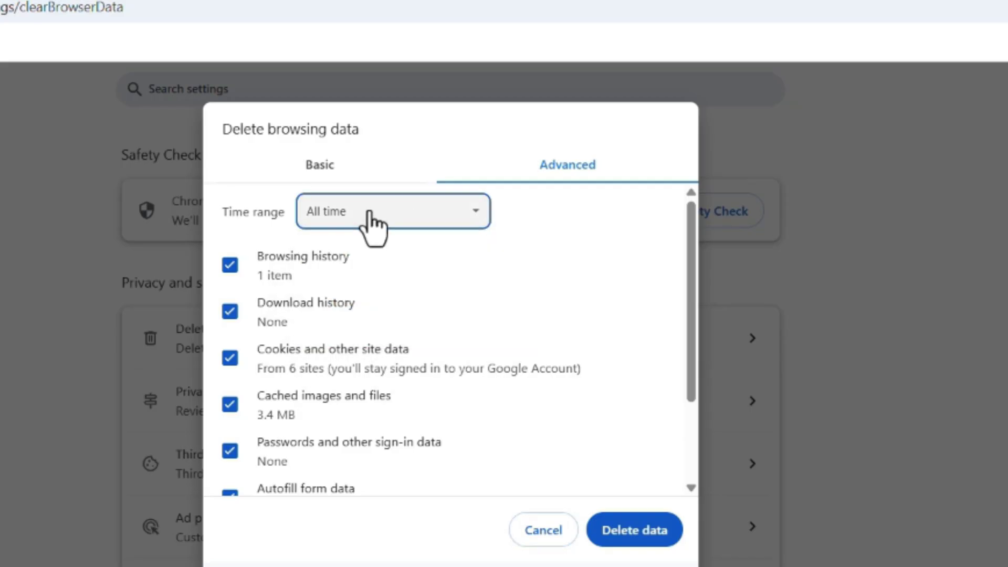
scroll(270, 434, "down", 2)
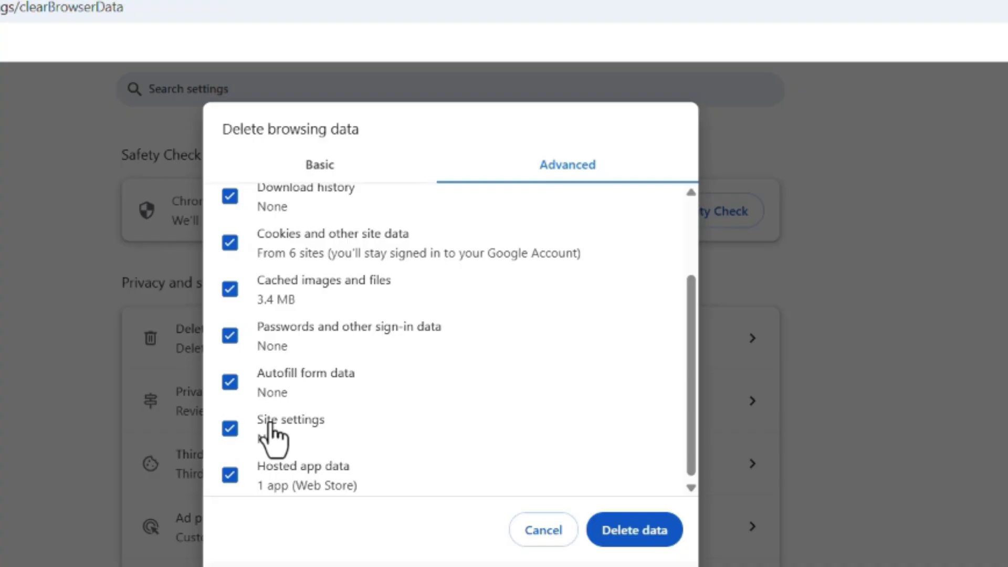
scroll(270, 434, "up", 2)
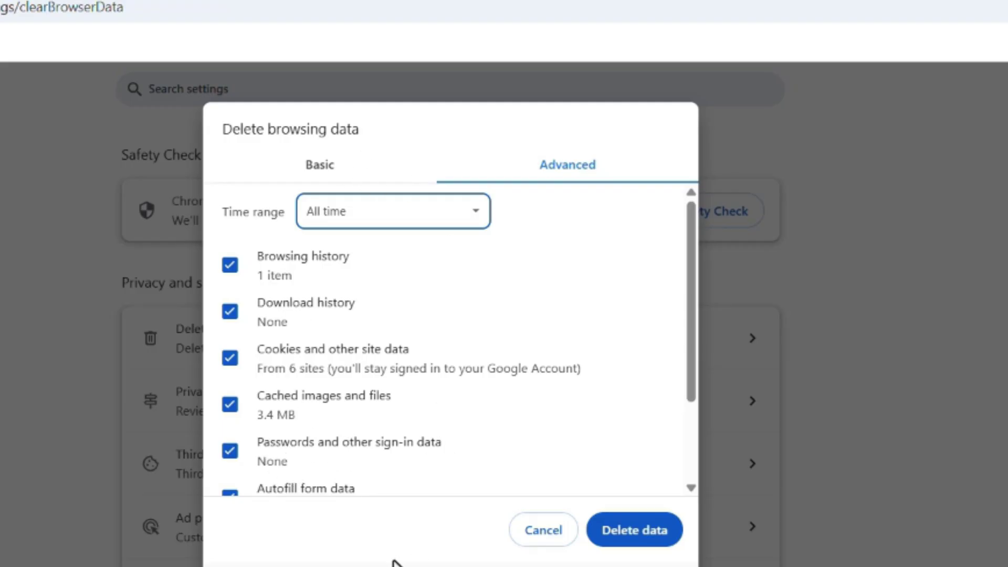
left_click(632, 545)
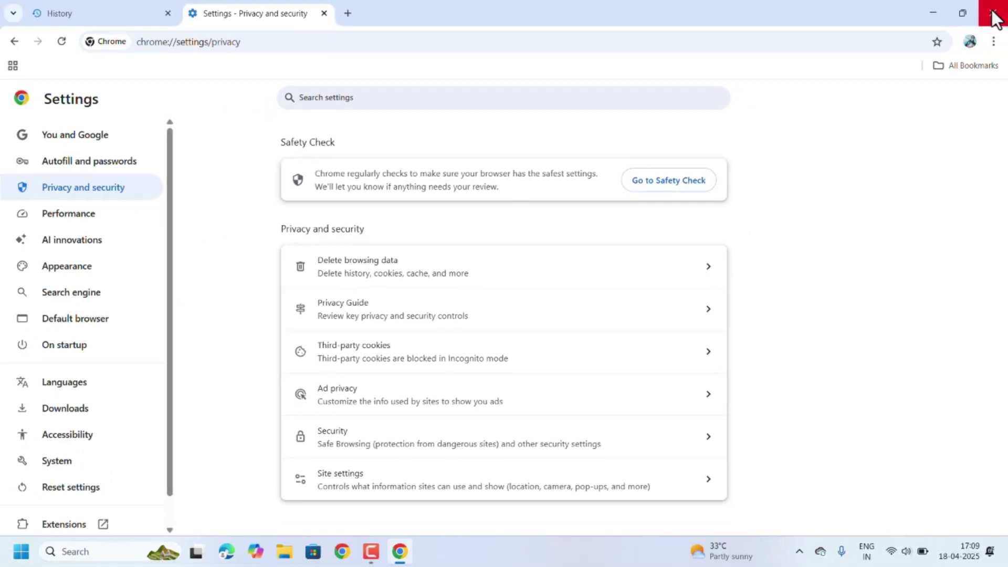
left_click(1000, 11)
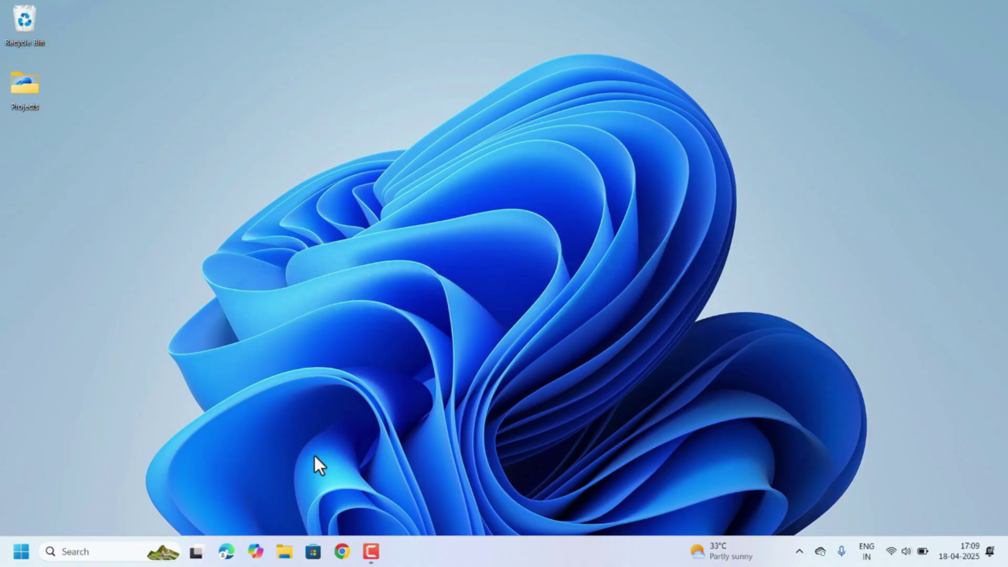
- Turn off 'Continue running background apps when Google Chrome is closed' in System settings
left_click(342, 551)
left_click(992, 43)
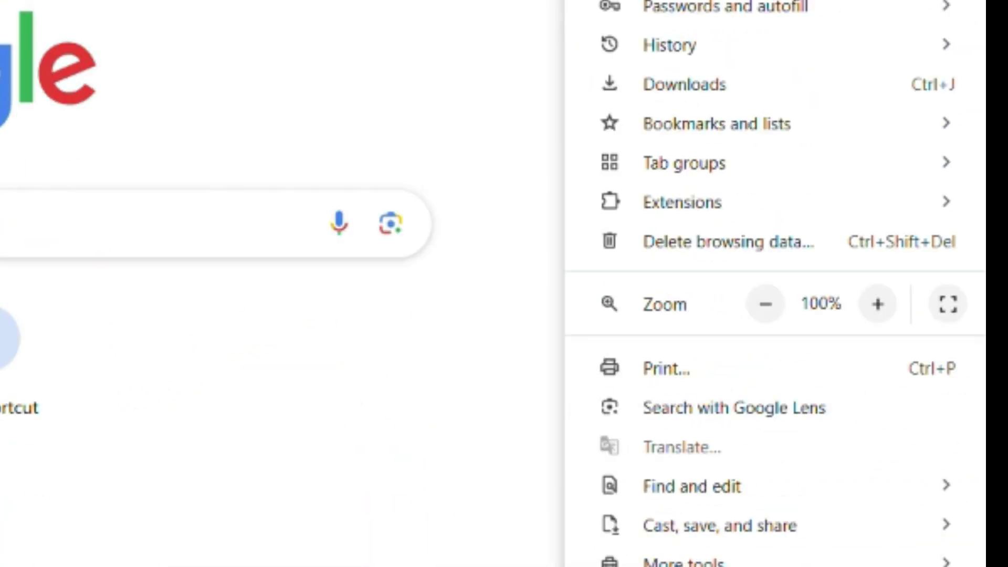
left_click(683, 420)
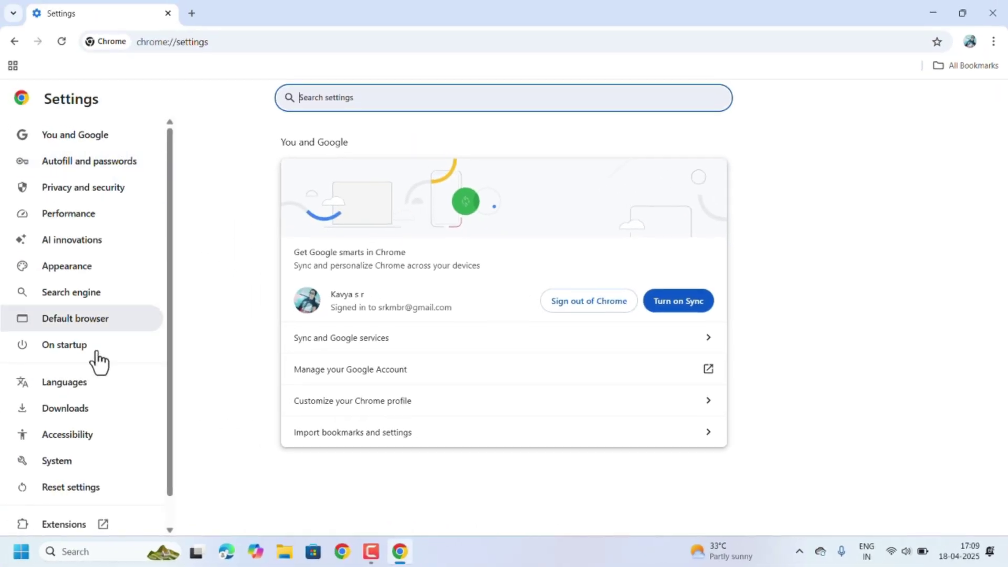
left_click(49, 475)
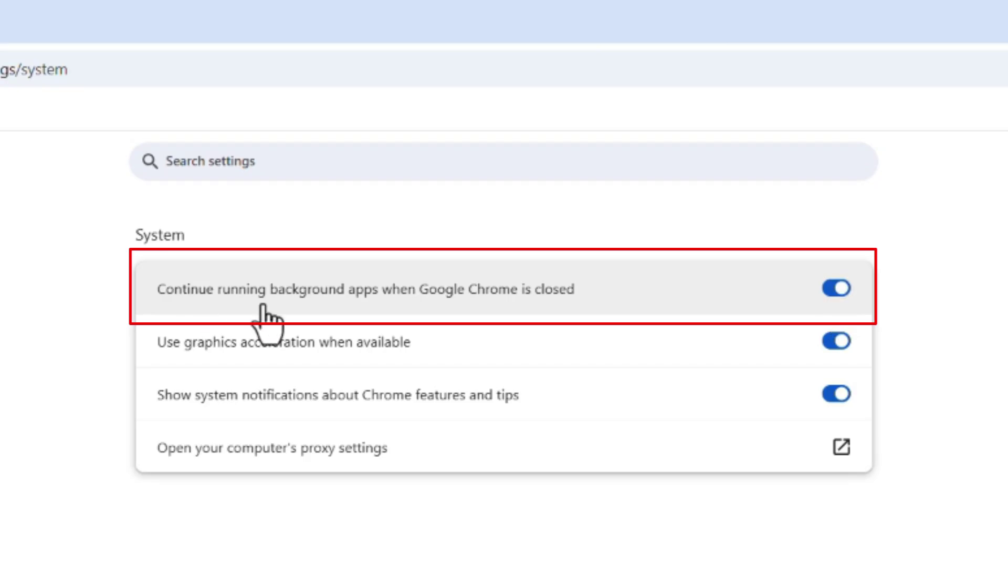
left_click(847, 294)
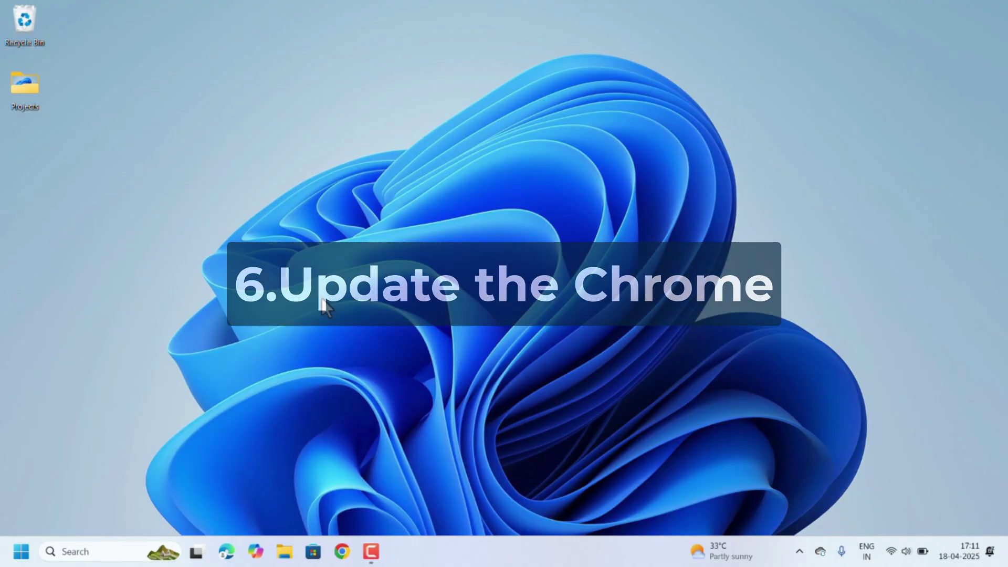
- Confirm Chrome is up to date at version 135.0.7049.96, then start a new tab with 'chrome' typed
left_click(342, 551)
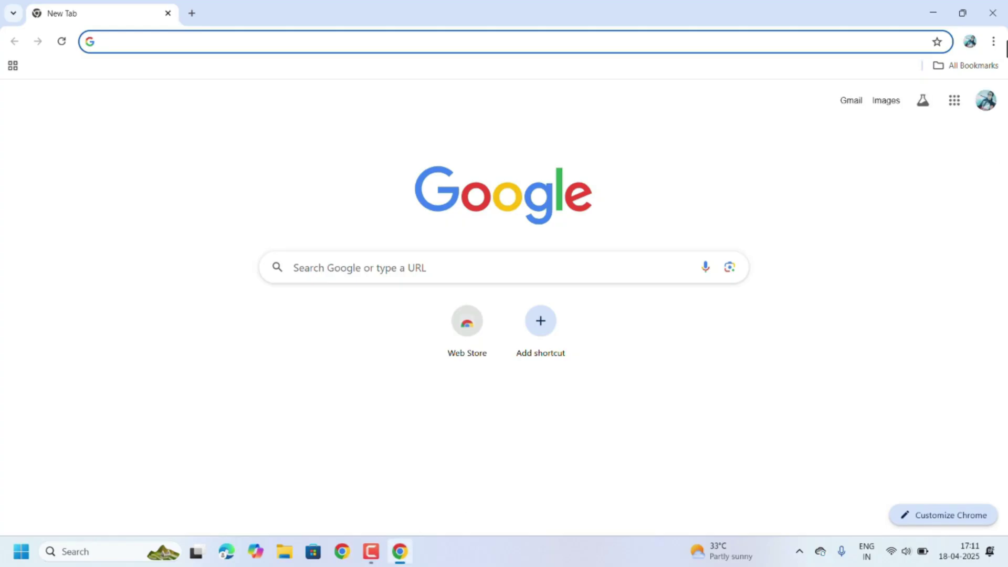
left_click(993, 40)
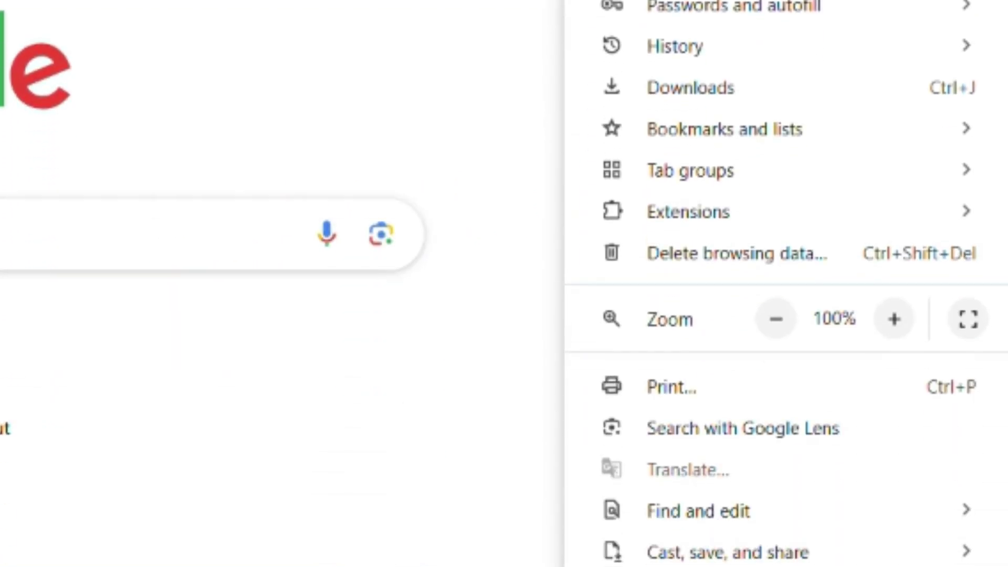
mouse_move(691, 434)
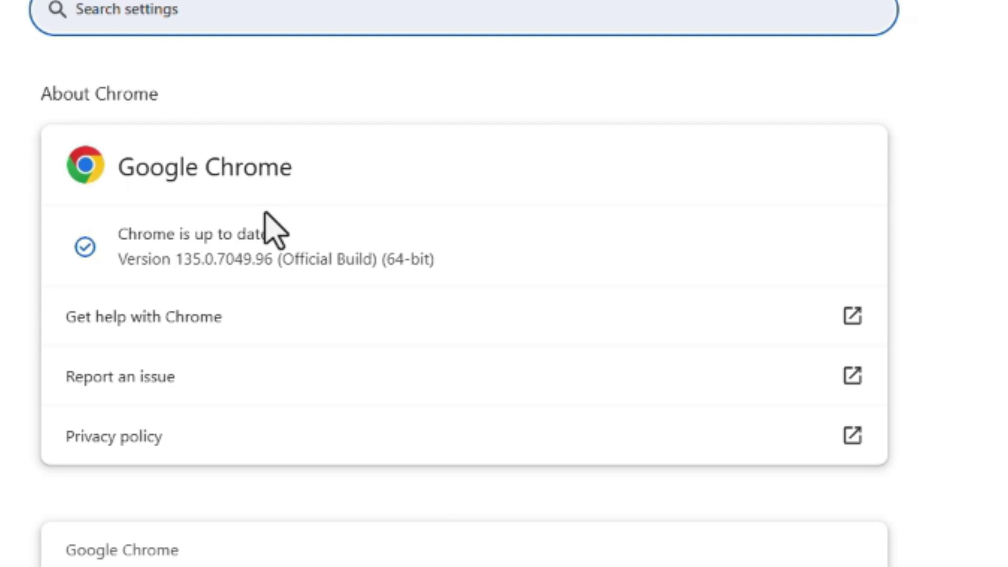
key("ctrl+t")
type("chrome")
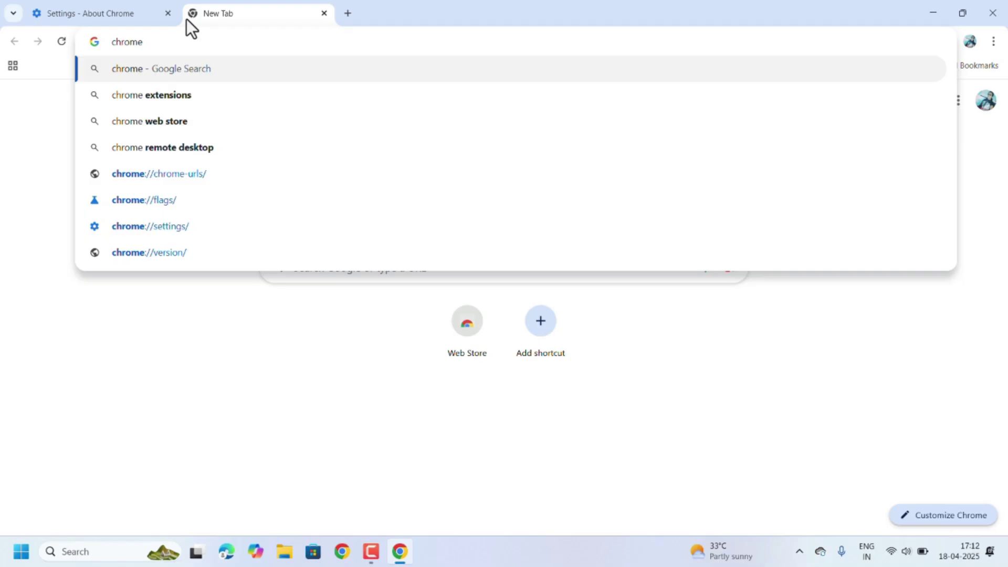
- Load chrome://flags in a fresh tab and search 'para' to show Parallel downloading
left_click(323, 13)
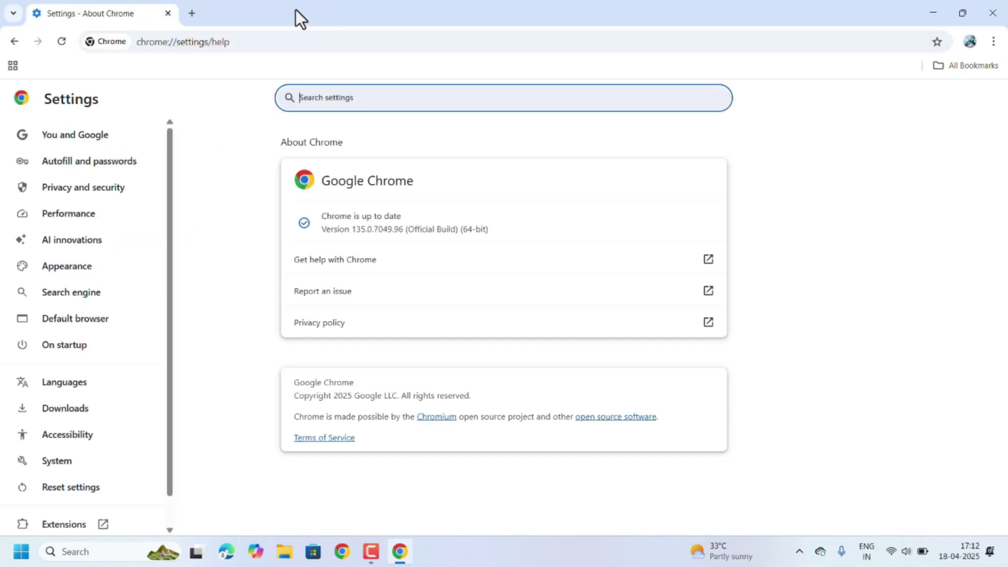
left_click(192, 14)
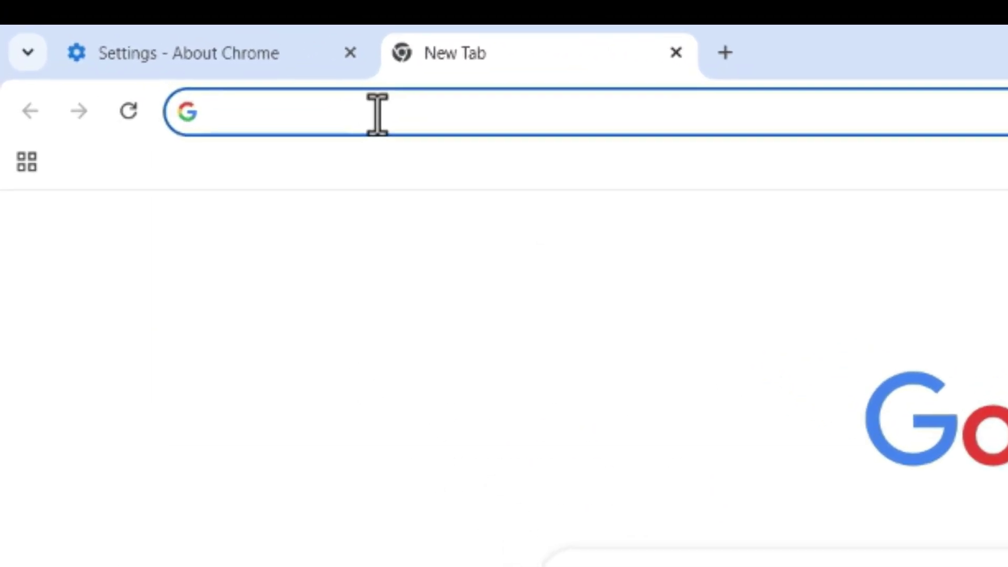
type("chrome")
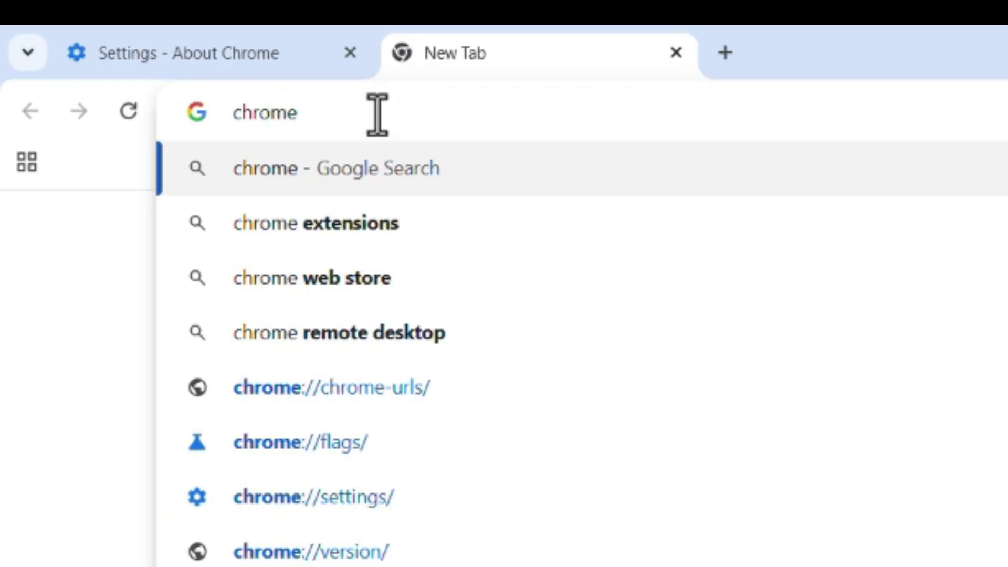
type("://f")
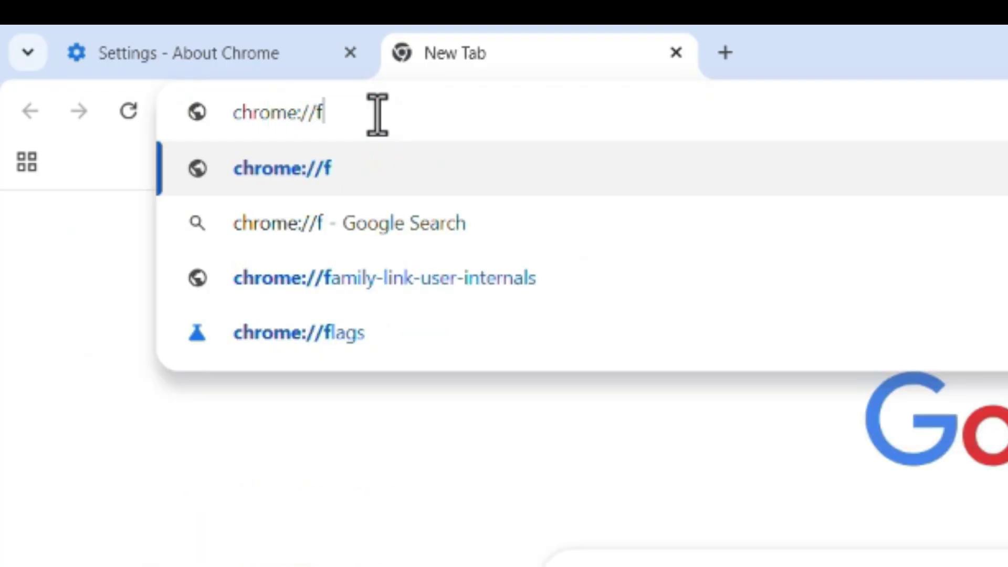
type("lags")
key("Return")
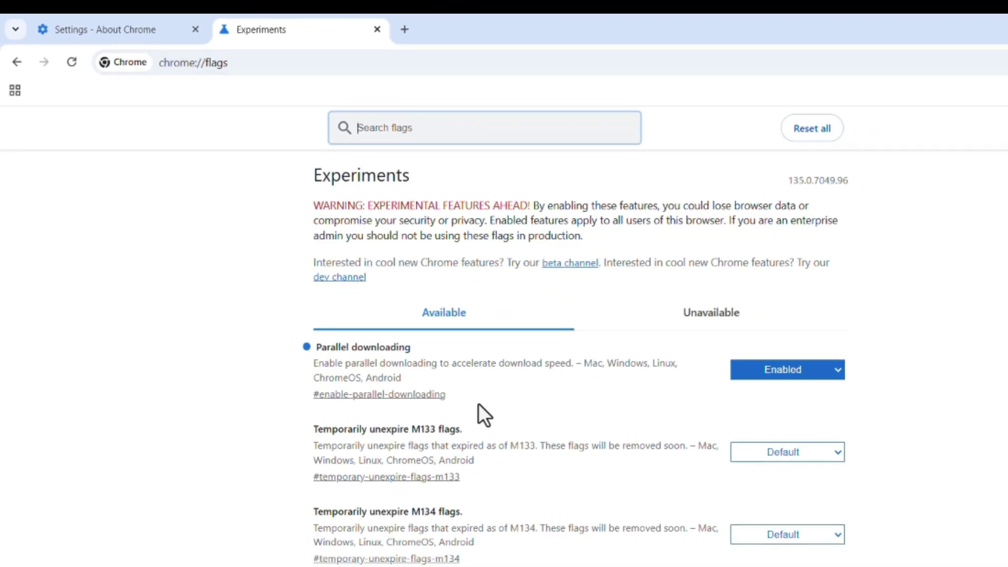
type("para")
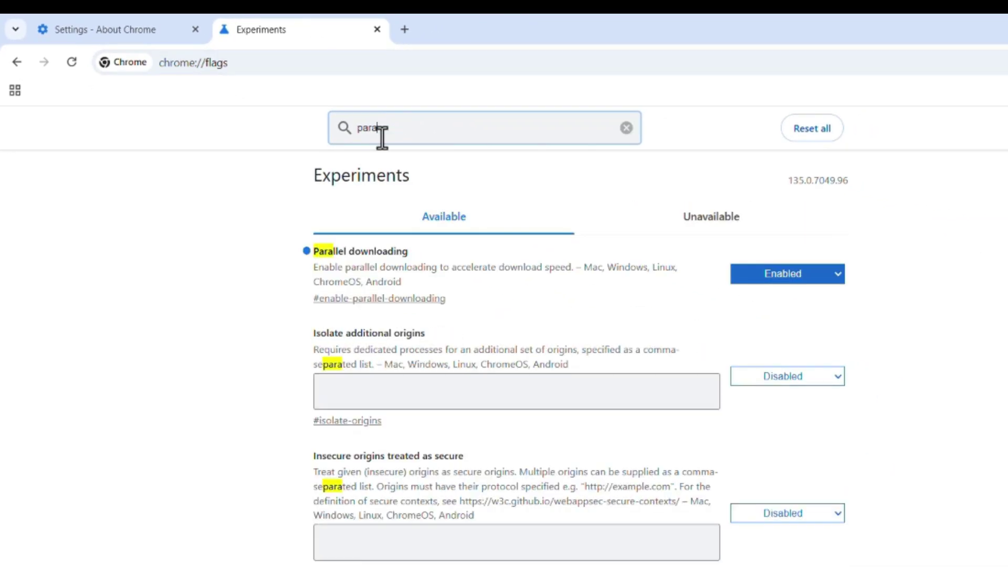
left_click(460, 281)
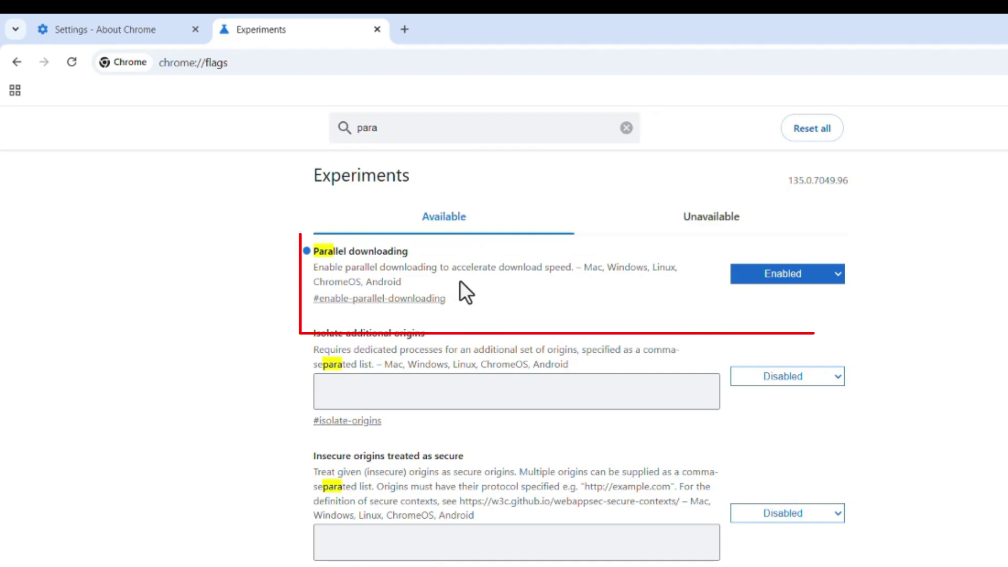